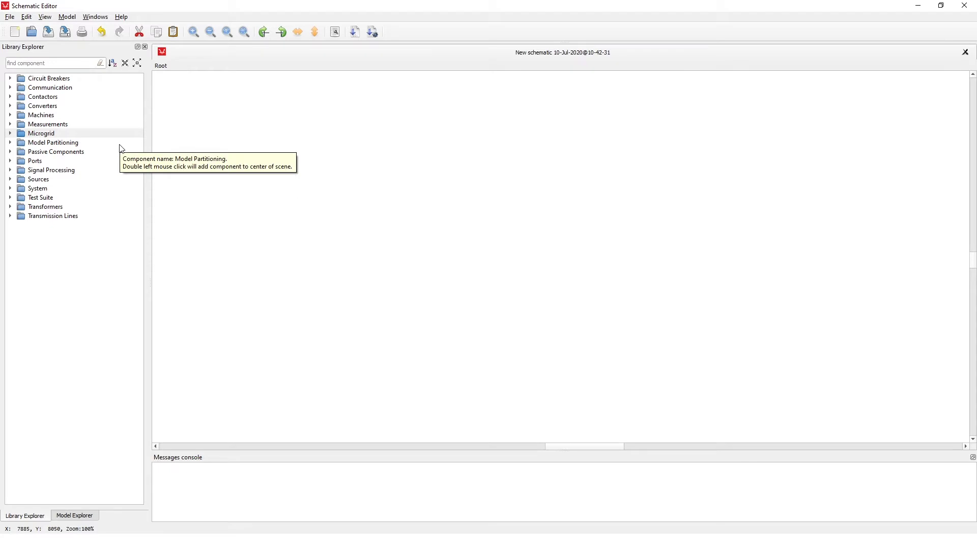
Step: Open the example model diesel genset gen.tse from microgrid > diesel genset > diesel genset (generic)
left_click(9, 17)
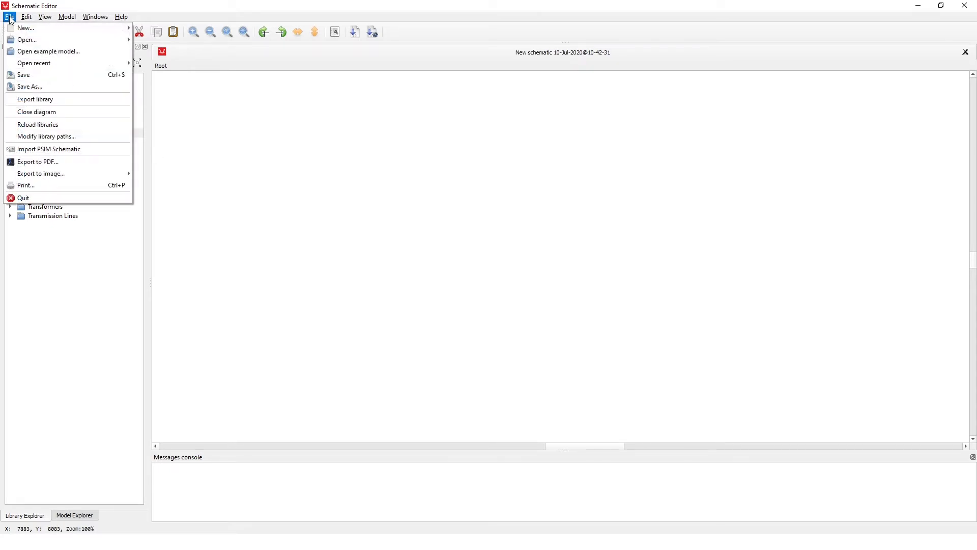
left_click(37, 53)
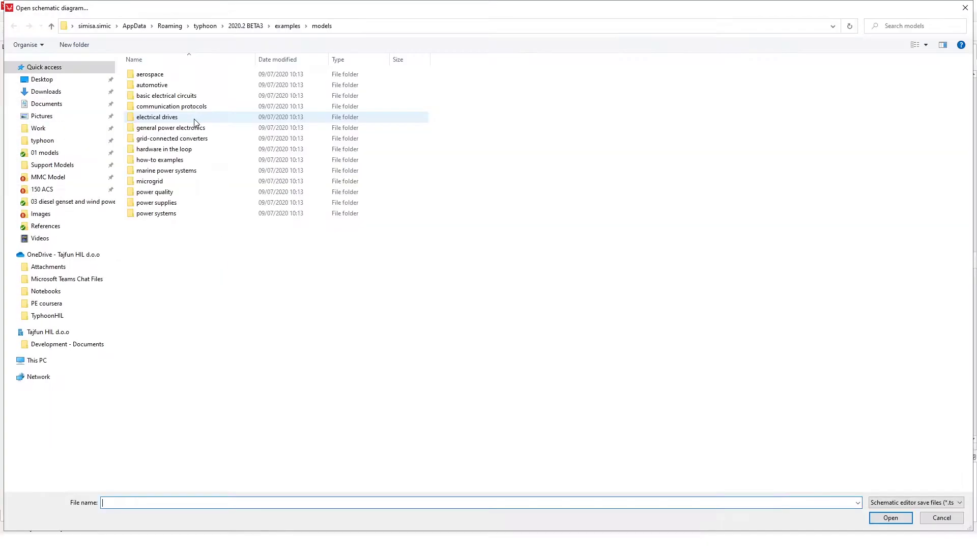
double_click(155, 182)
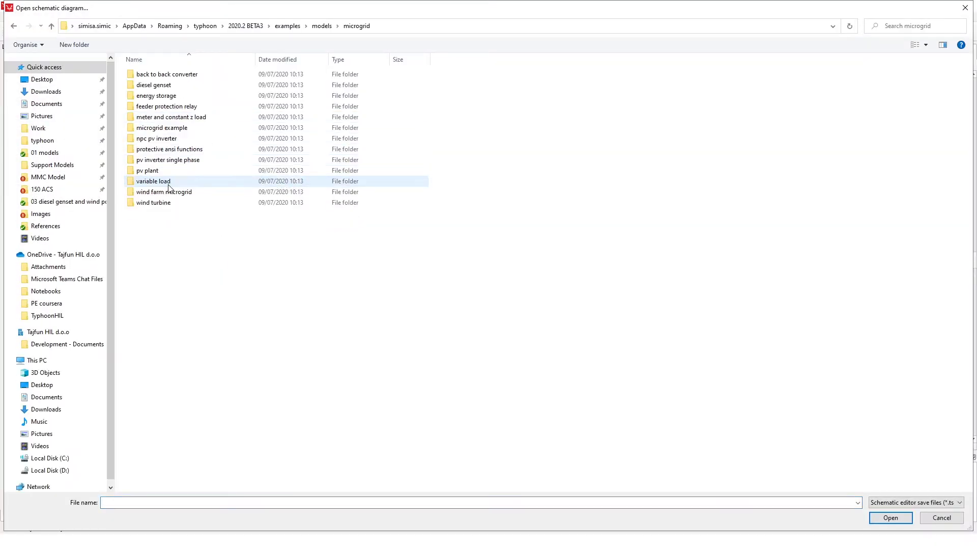
double_click(179, 86)
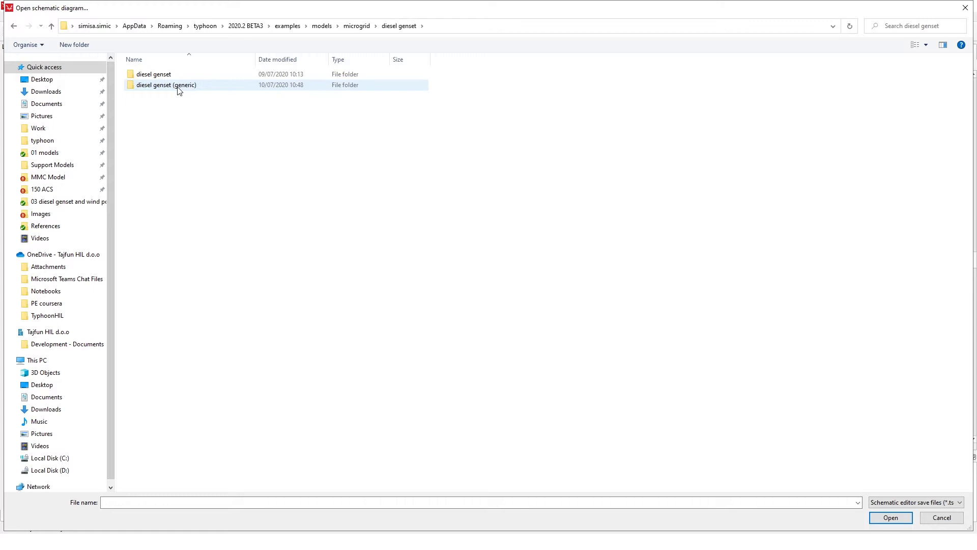
double_click(178, 87)
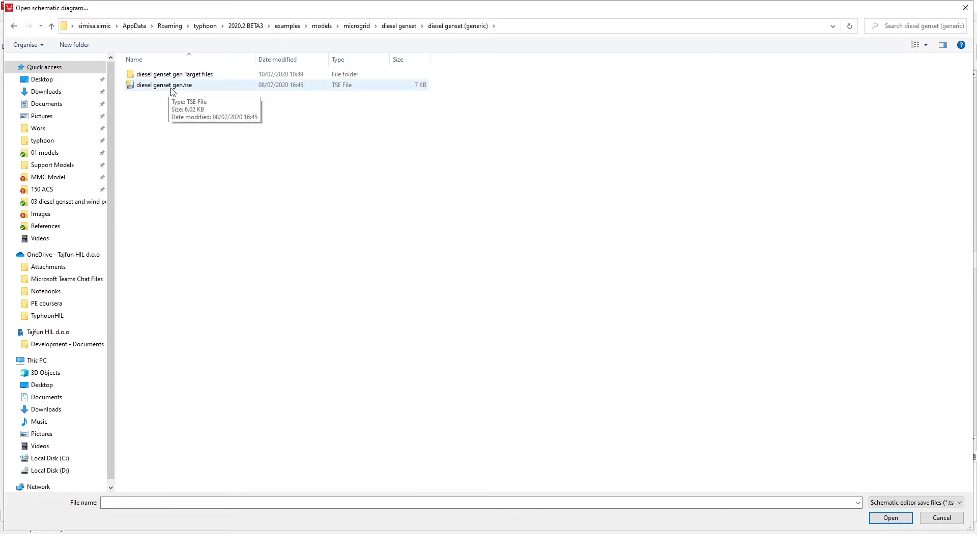
double_click(170, 87)
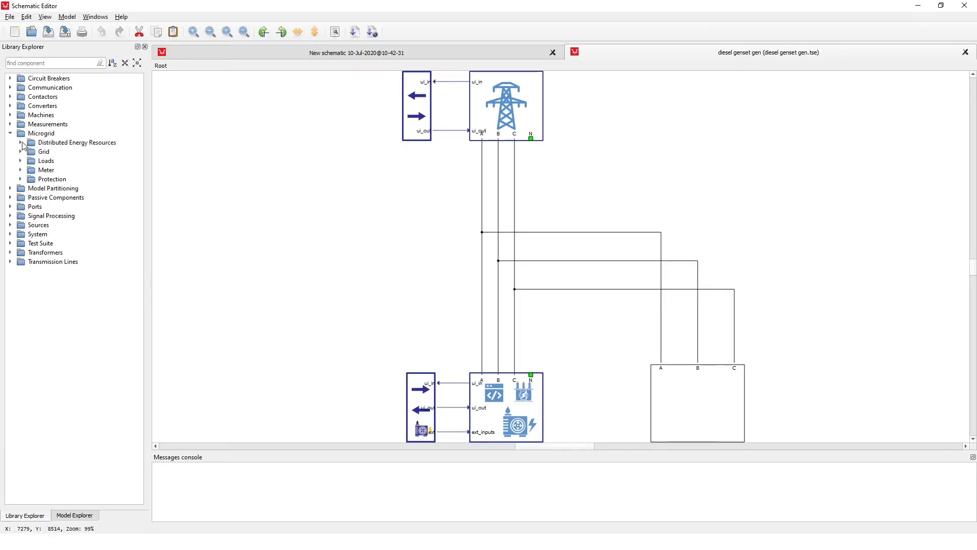
Step: Expand Distributed Energy Resources > Diesel Genset in the library and select Diesel Genset (Generic)
left_click(21, 142)
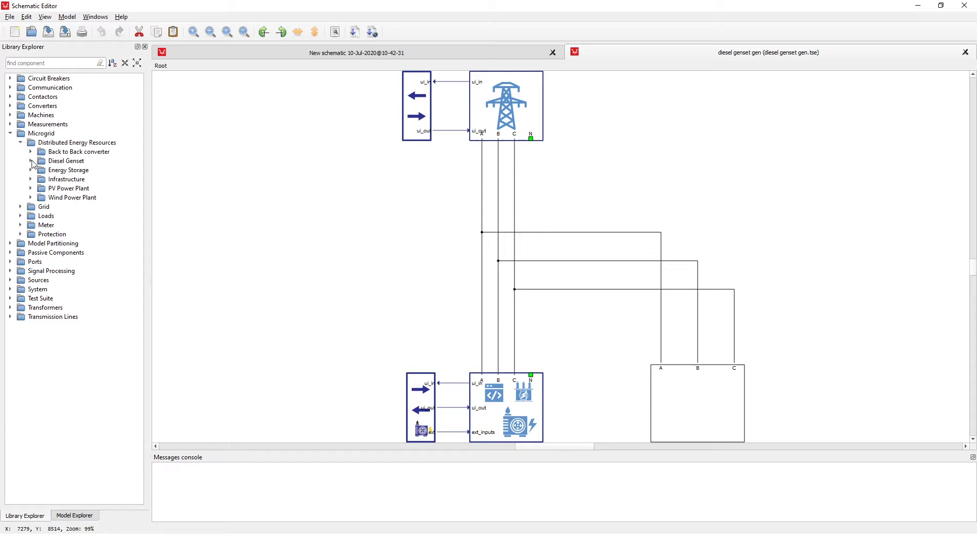
left_click(31, 161)
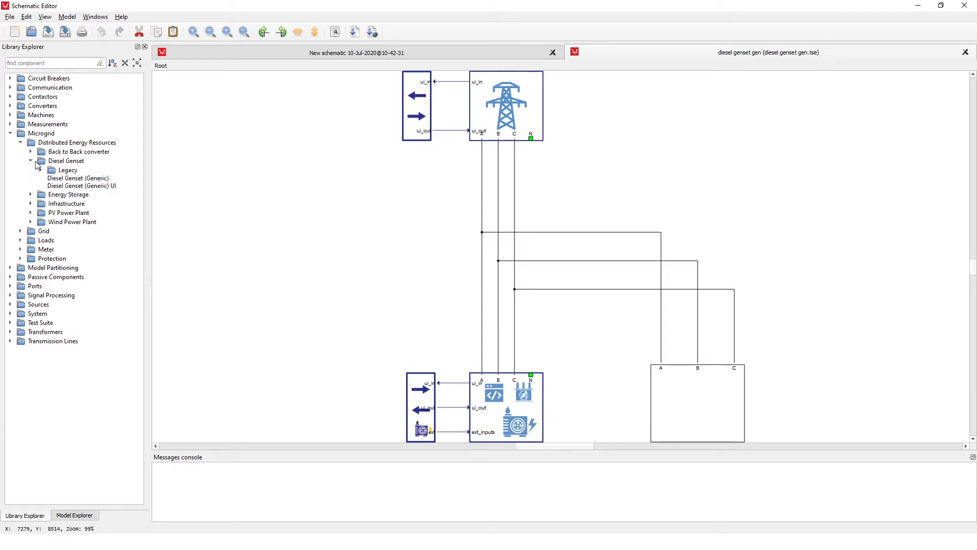
left_click(63, 179)
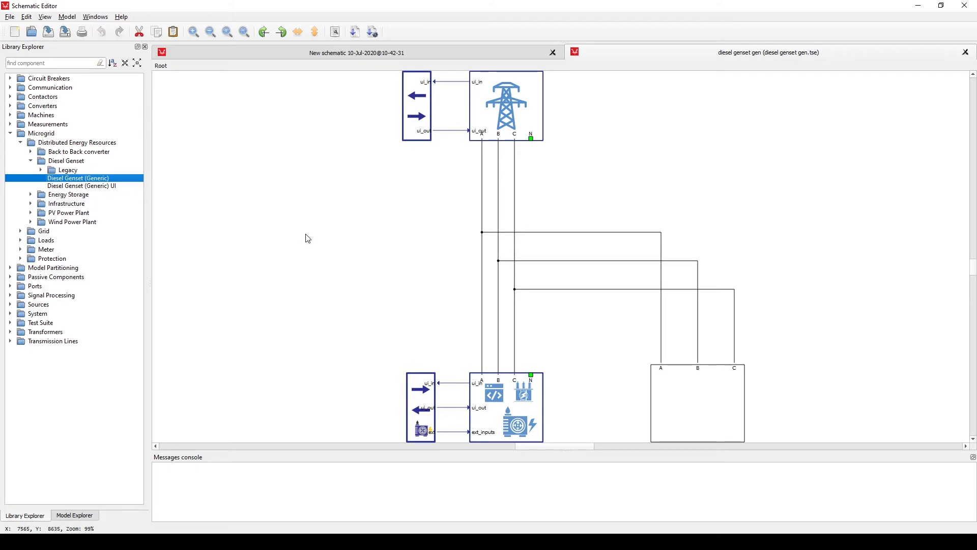
left_click(355, 359)
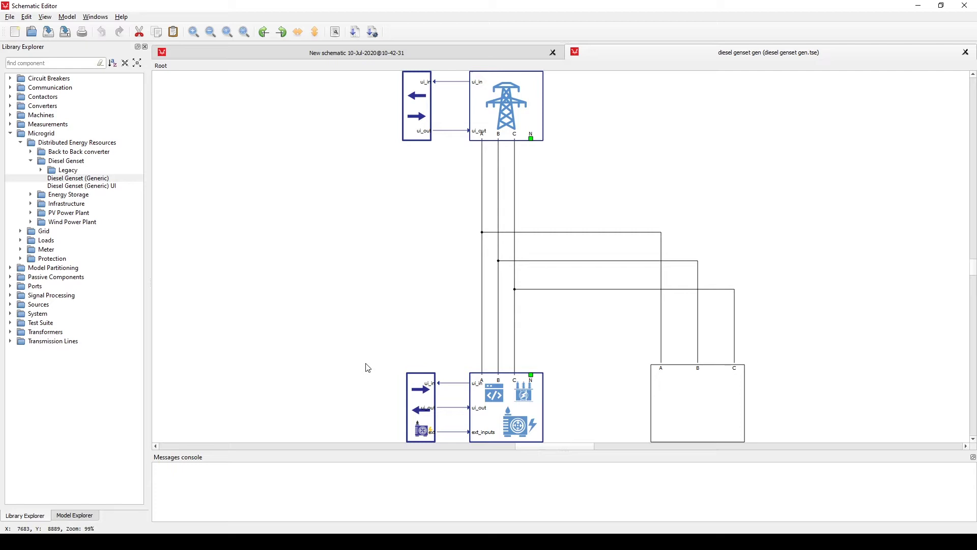
Step: Look under the mask of the Diesel Genset (Generic) UI1 block to see its bus split, join and inputs
scroll(368, 367, "down", 1)
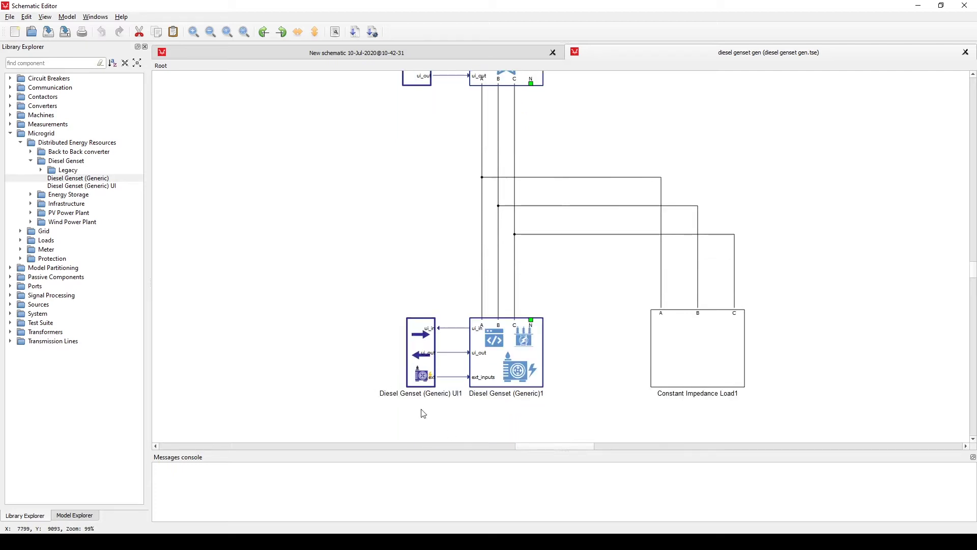
left_click(421, 354)
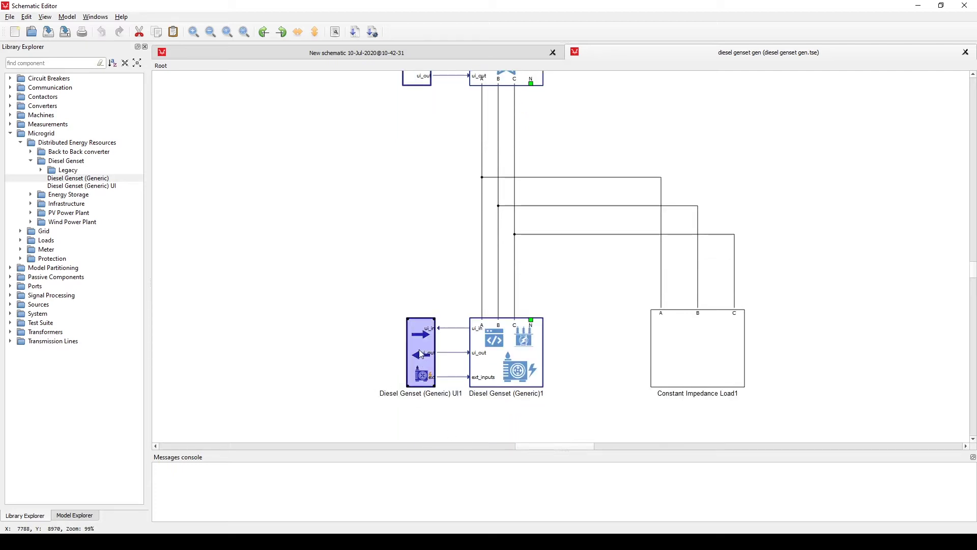
right_click(422, 355)
mouse_move(473, 320)
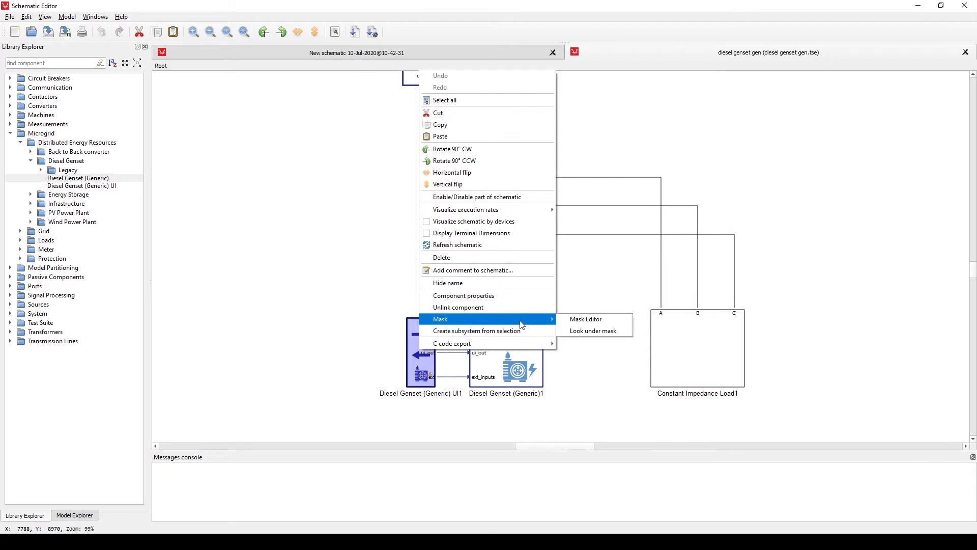
left_click(590, 330)
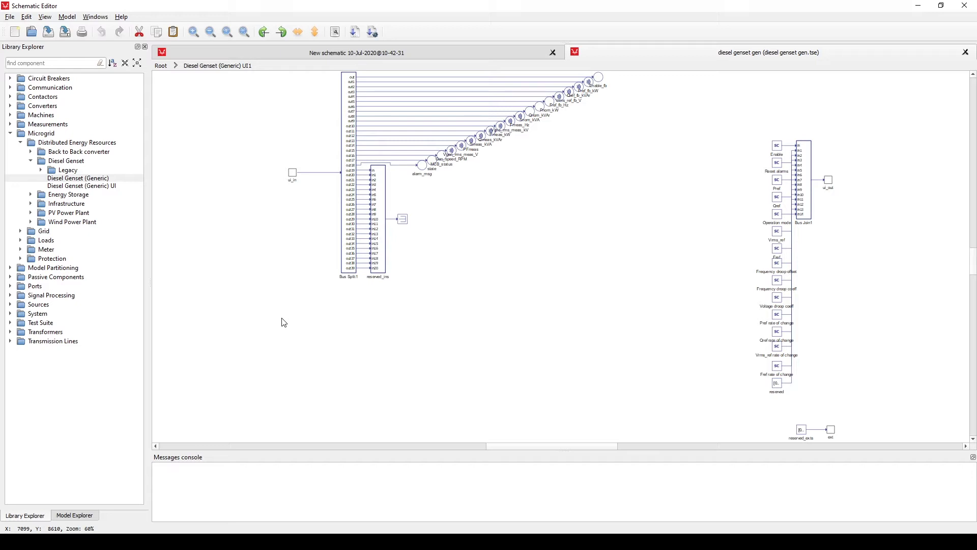
left_click(11, 88)
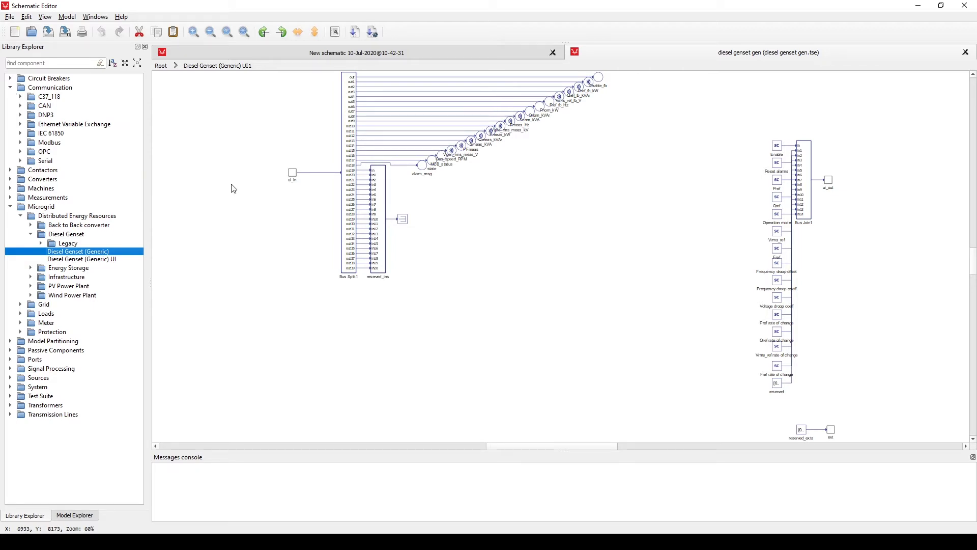
Step: Check the Diesel Genset (Generic)1 General, DG and Extras settings unchanged, then compile the model
left_click(166, 69)
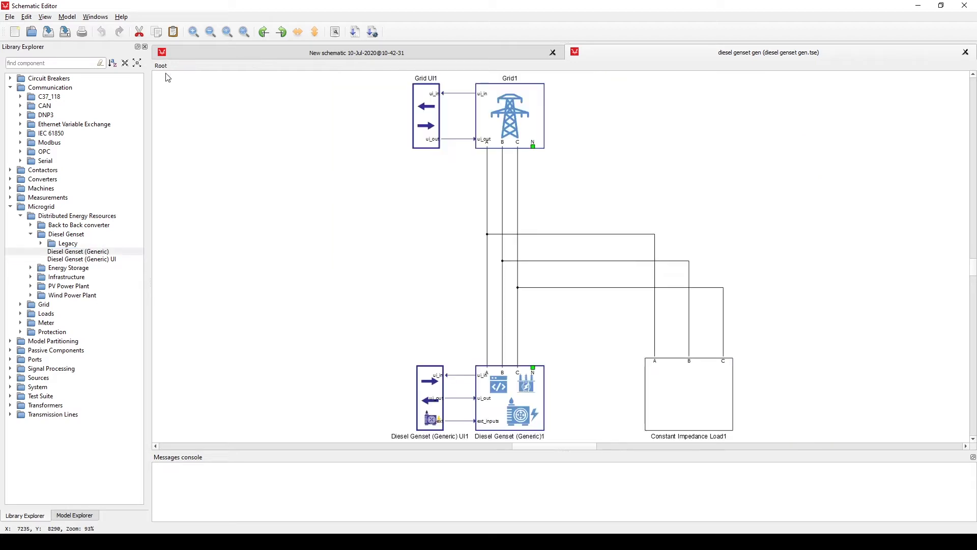
left_click(494, 376)
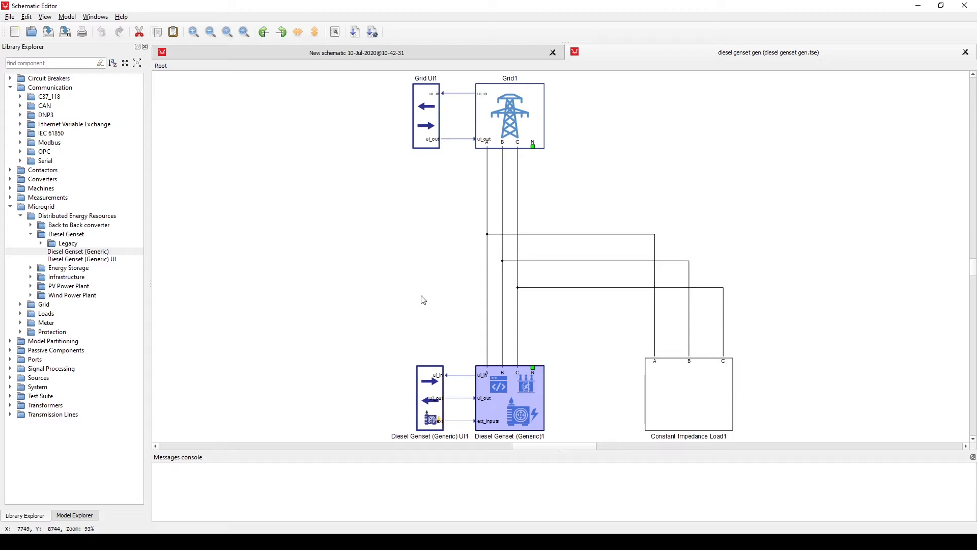
double_click(504, 396)
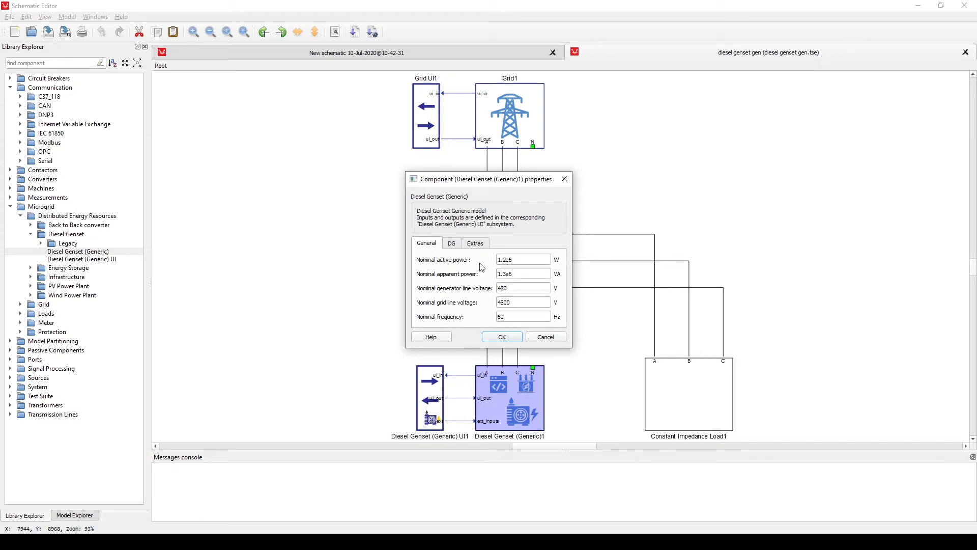
left_click(453, 245)
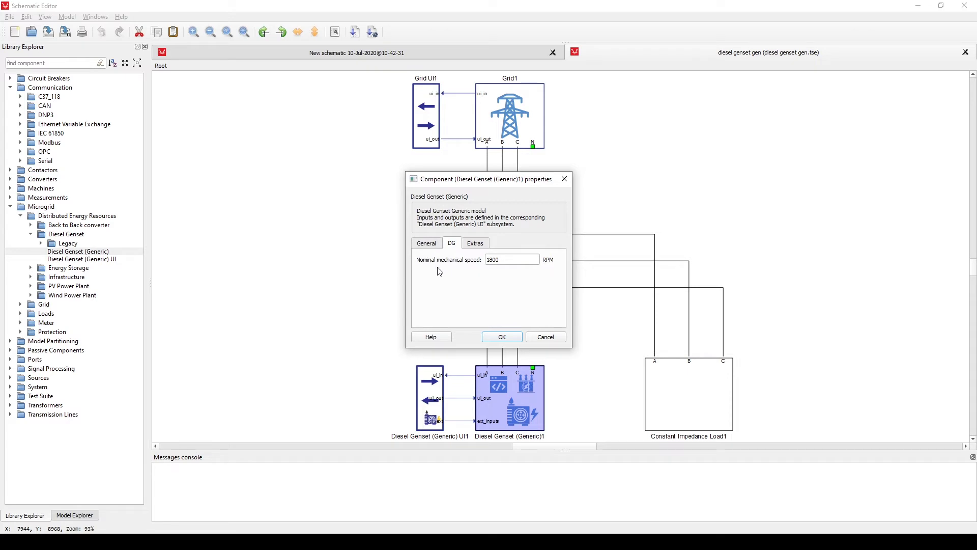
left_click(475, 244)
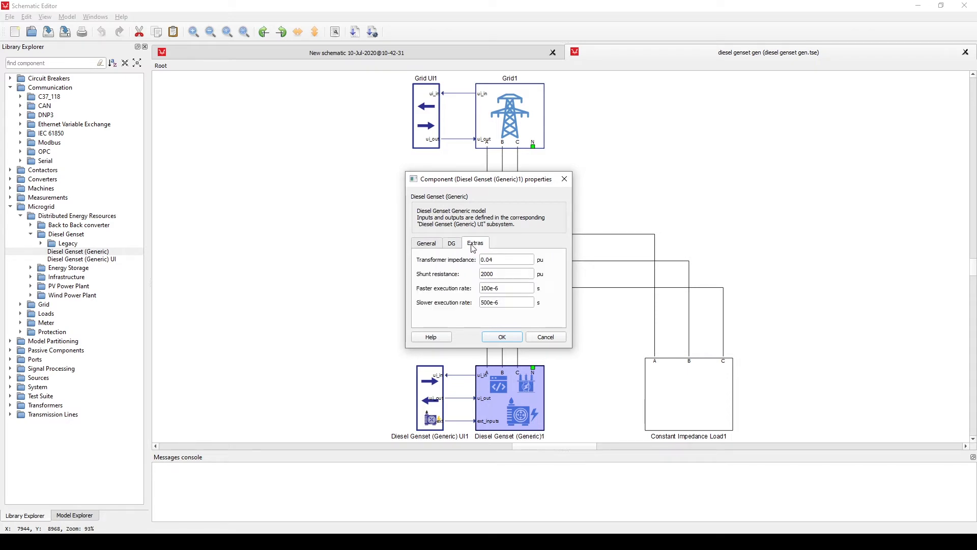
left_click(547, 338)
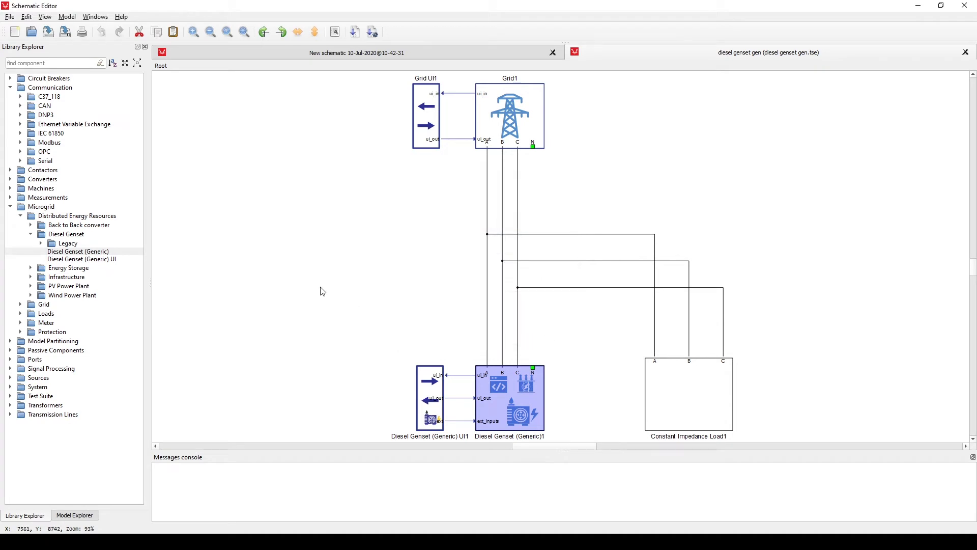
left_click(291, 292)
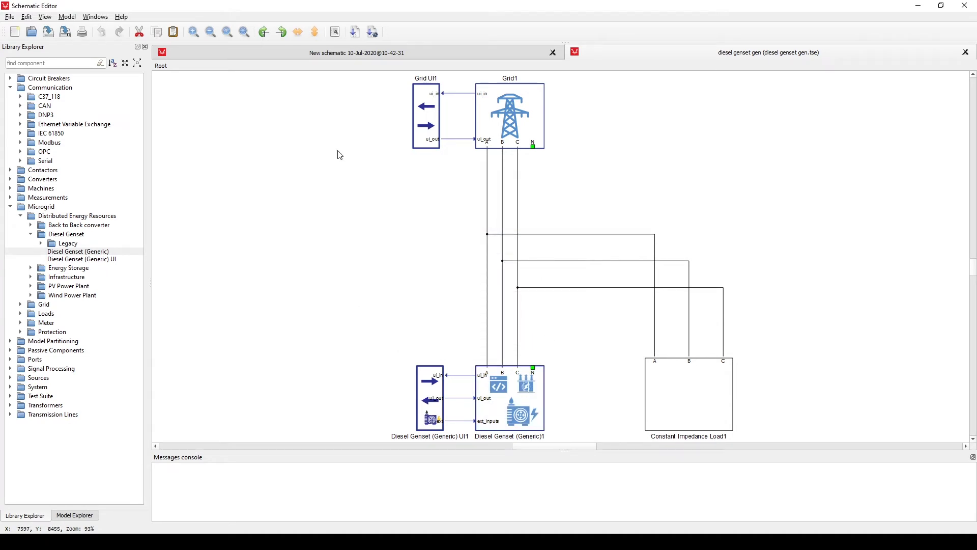
left_click(373, 34)
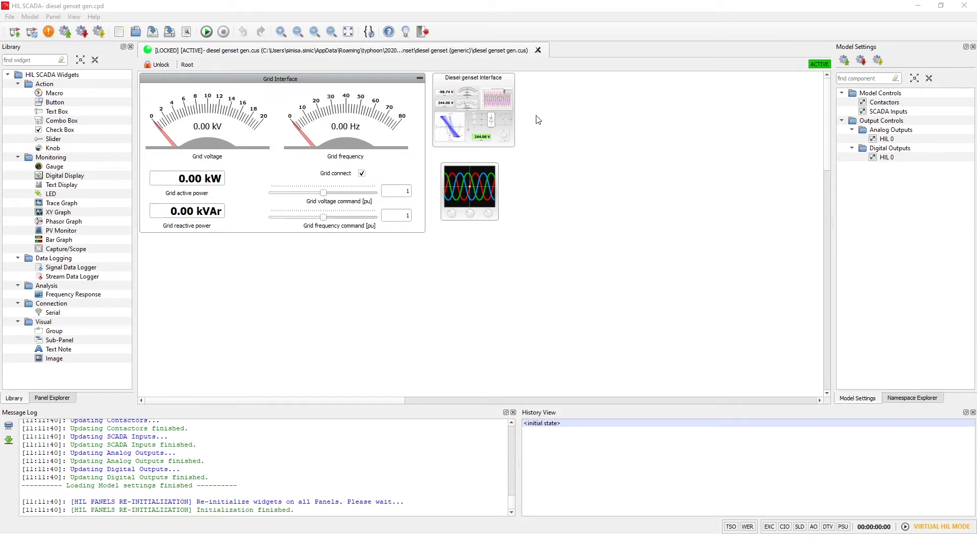
Step: Open the Diesel genset interface sub-panel from the SCADA panel
double_click(474, 116)
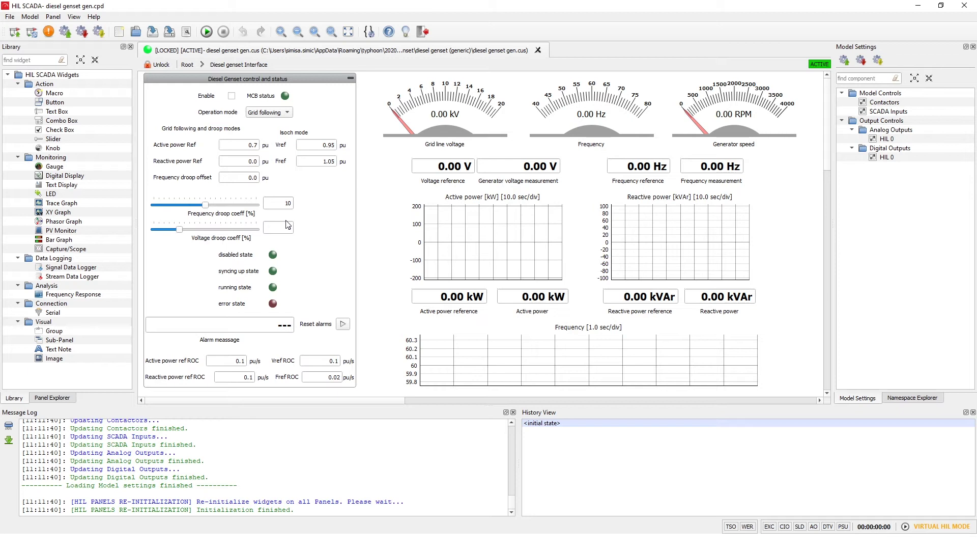
Step: Start the simulation in virtual HIL mode
left_click(206, 32)
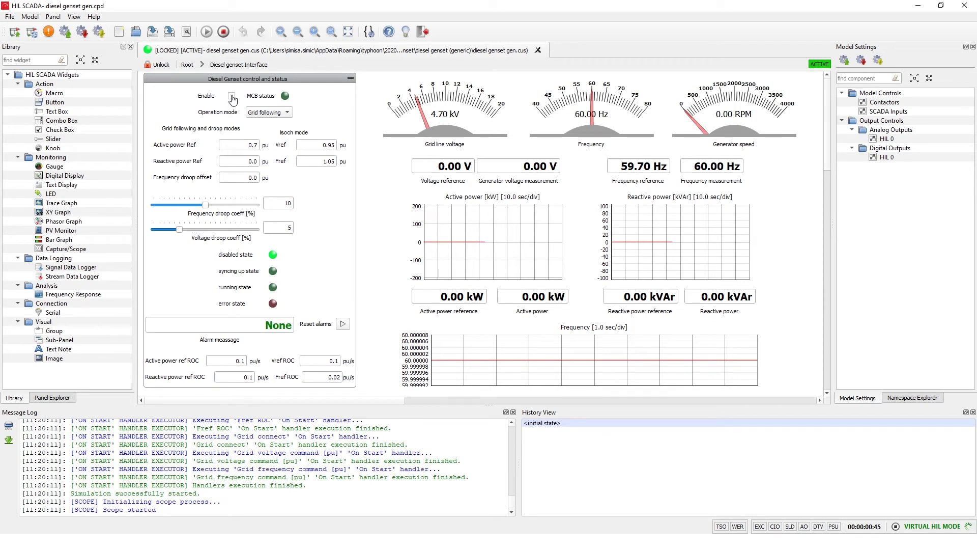
Step: Enable the diesel genset, leaving the operation mode at Grid following
left_click(232, 97)
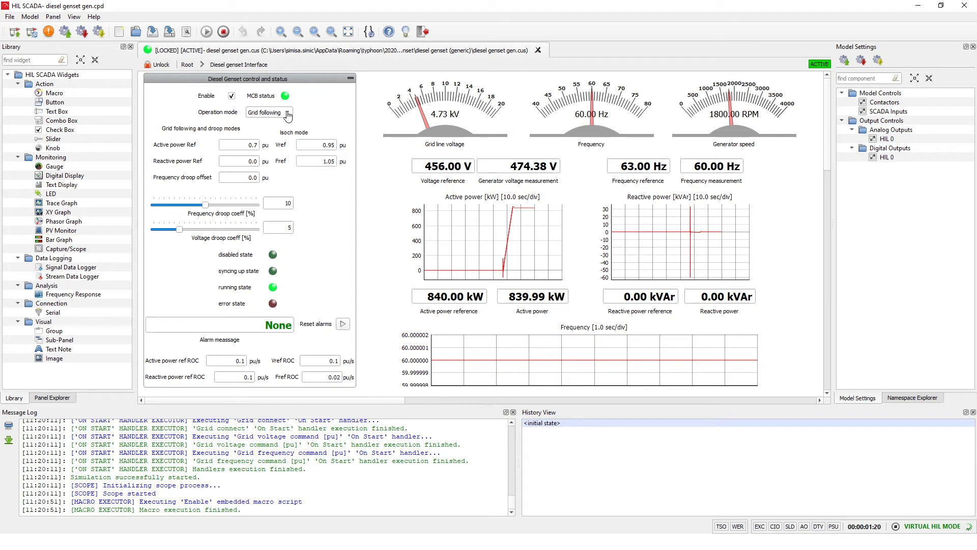
left_click(288, 114)
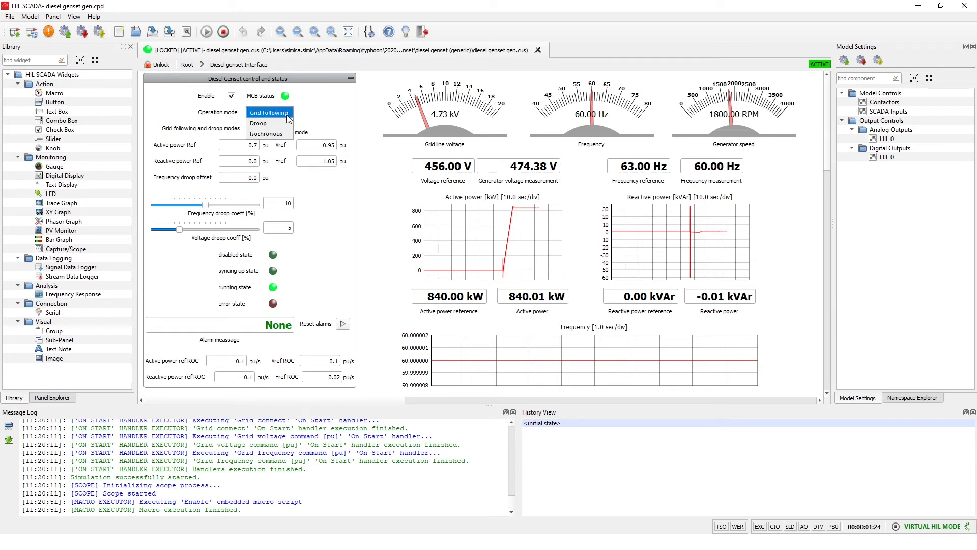
left_click(349, 121)
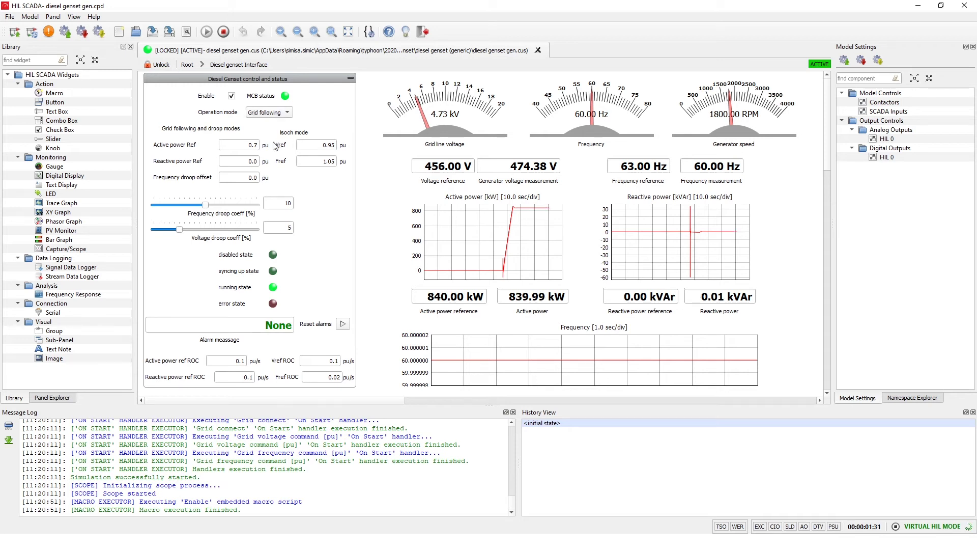
Step: Lower the active power reference to 0.2 pu
double_click(246, 145)
type("0")
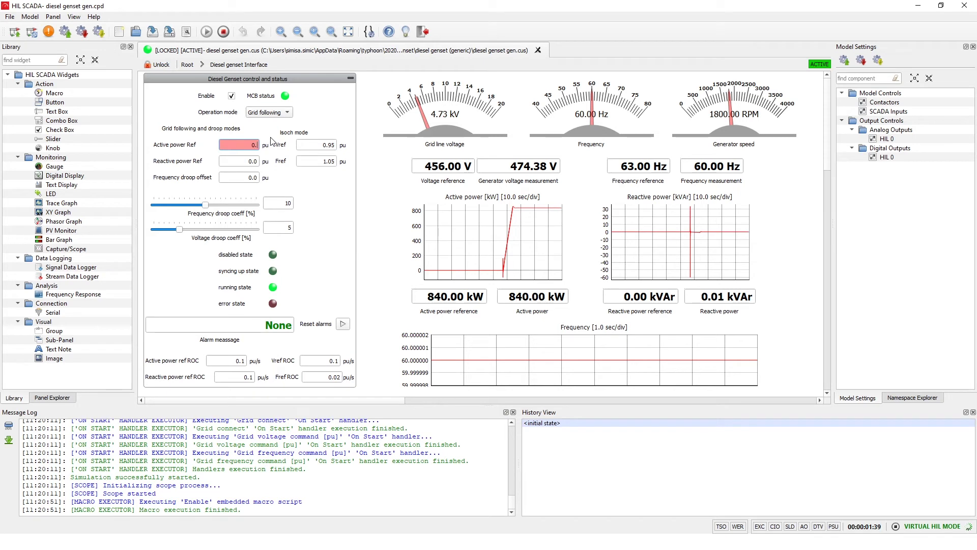
key("Return")
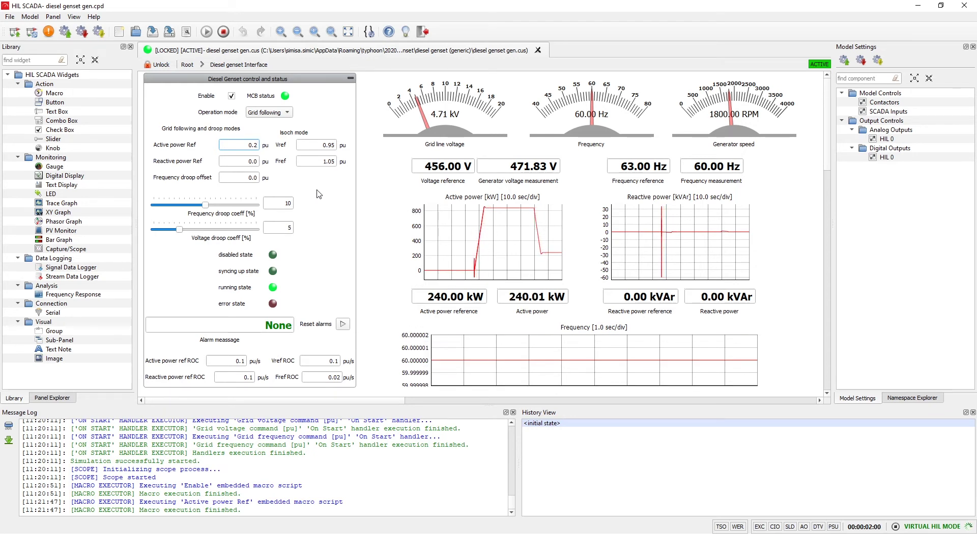
Step: Raise the active power reference to 0.6 pu so output settles at 720 kW
double_click(260, 146)
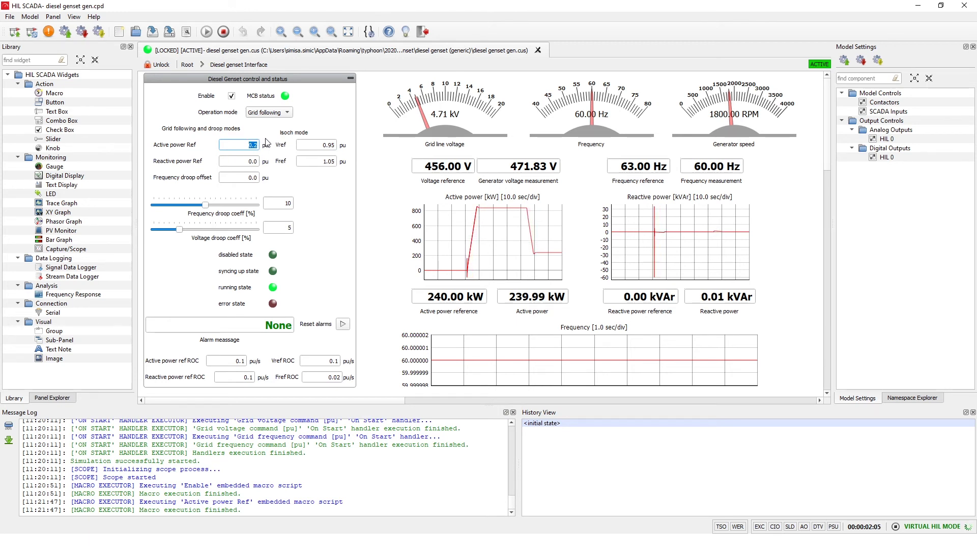
type("0.")
key("Return")
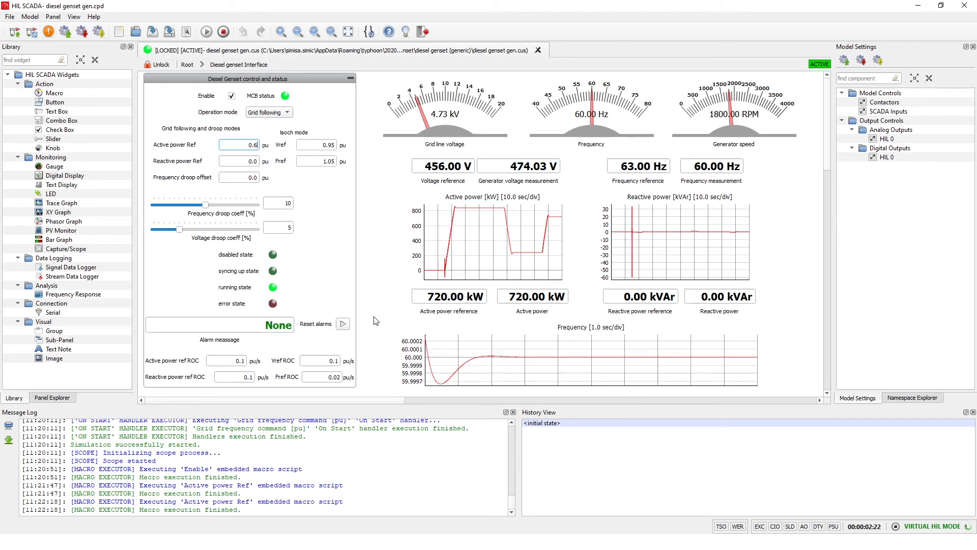
Step: Set the genset's operation mode to Droop
left_click(279, 112)
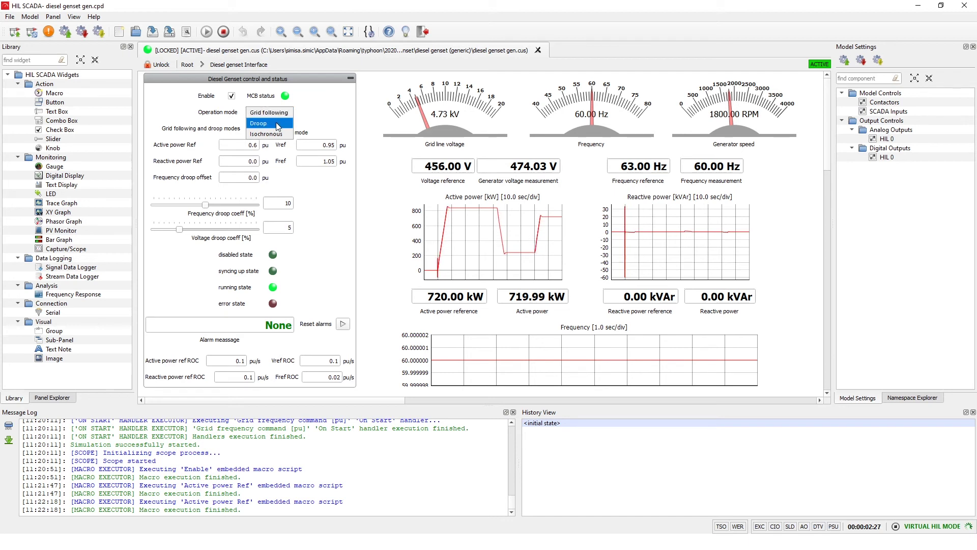
left_click(278, 125)
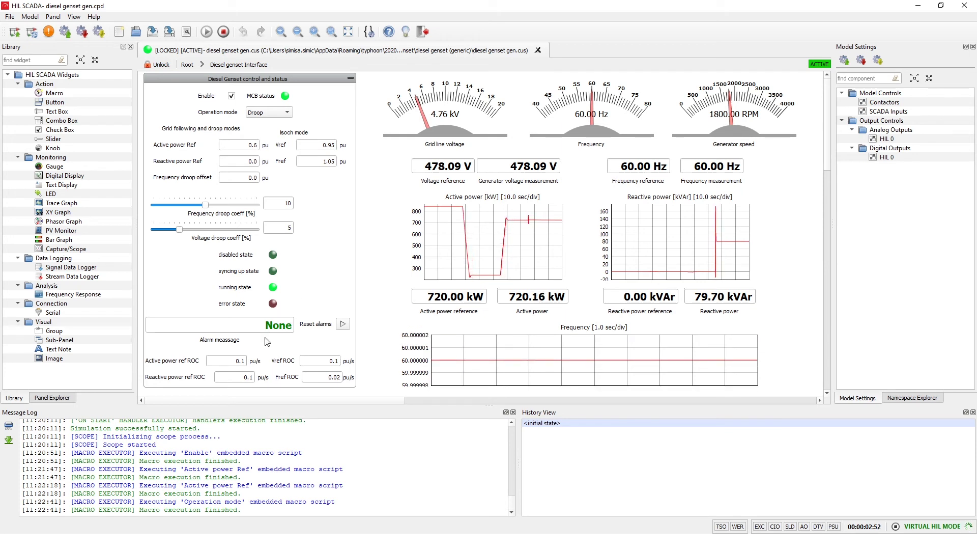
left_click(209, 504)
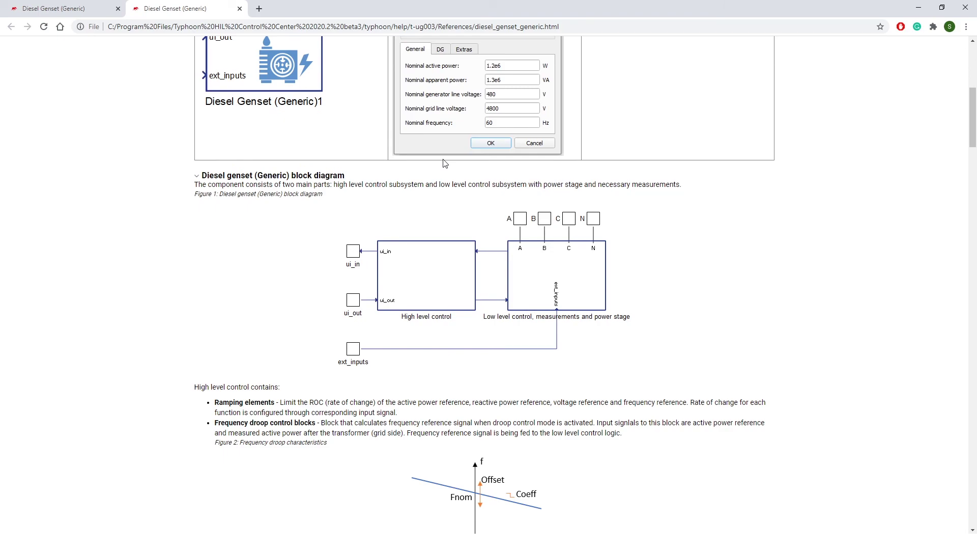
scroll(445, 163, "down", 6)
scroll(541, 234, "down", 12)
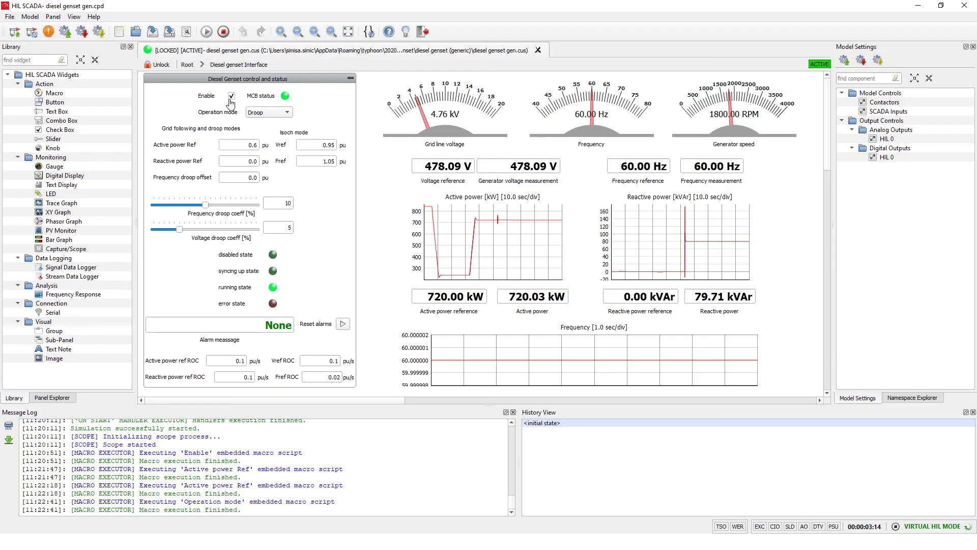
Step: Set the genset back to Grid following, untick Grid connect on Root, and reopen the genset interface
left_click(257, 112)
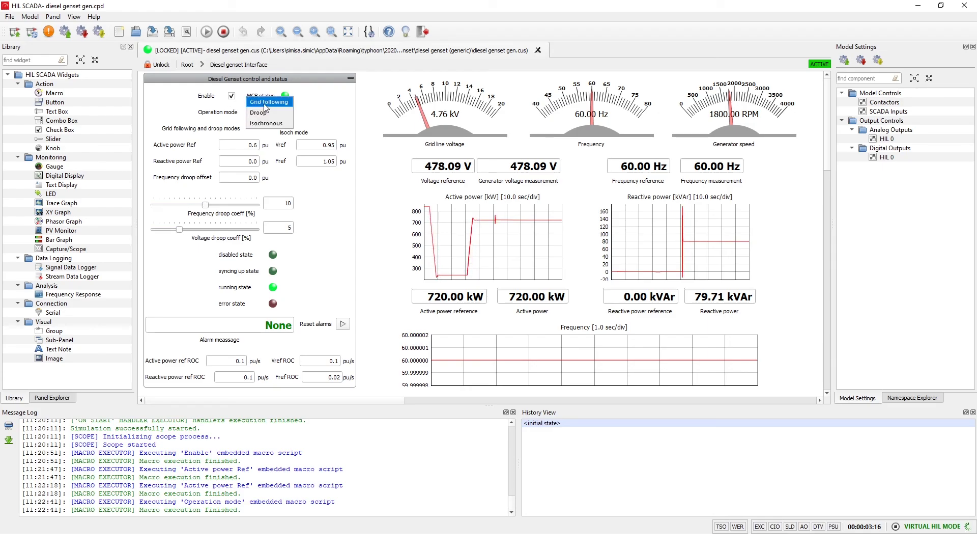
left_click(269, 102)
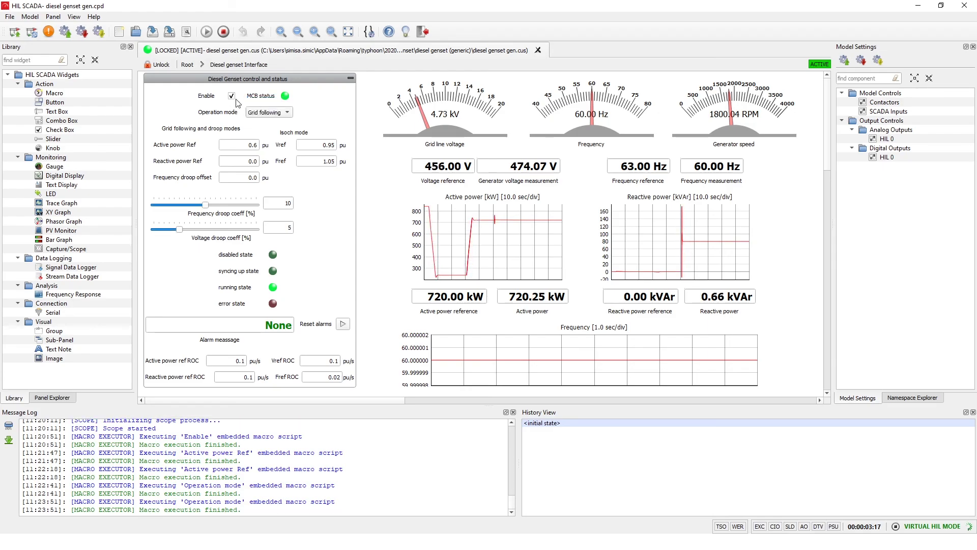
left_click(187, 66)
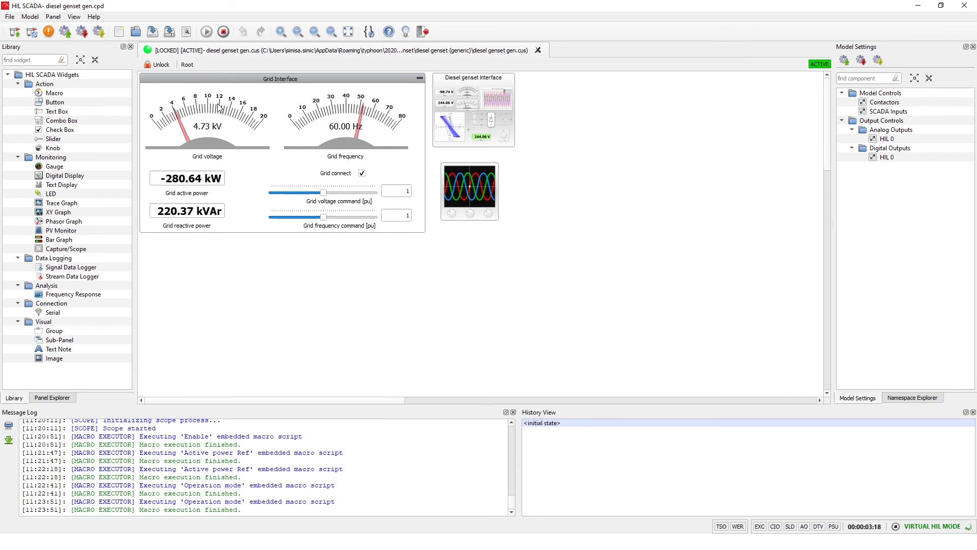
left_click(362, 174)
double_click(471, 112)
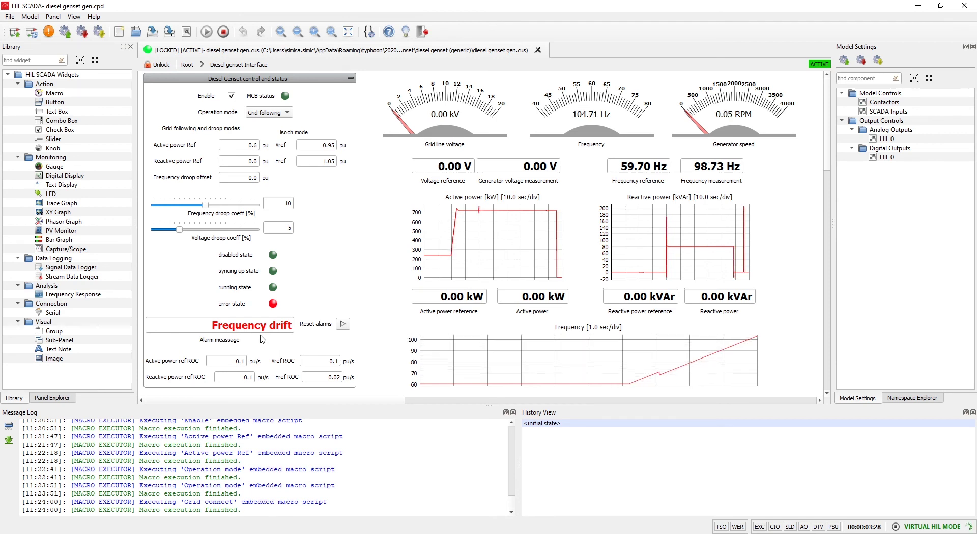
Step: Switch the genset to Isochronous mode and reset the Frequency drift alarm
left_click(284, 114)
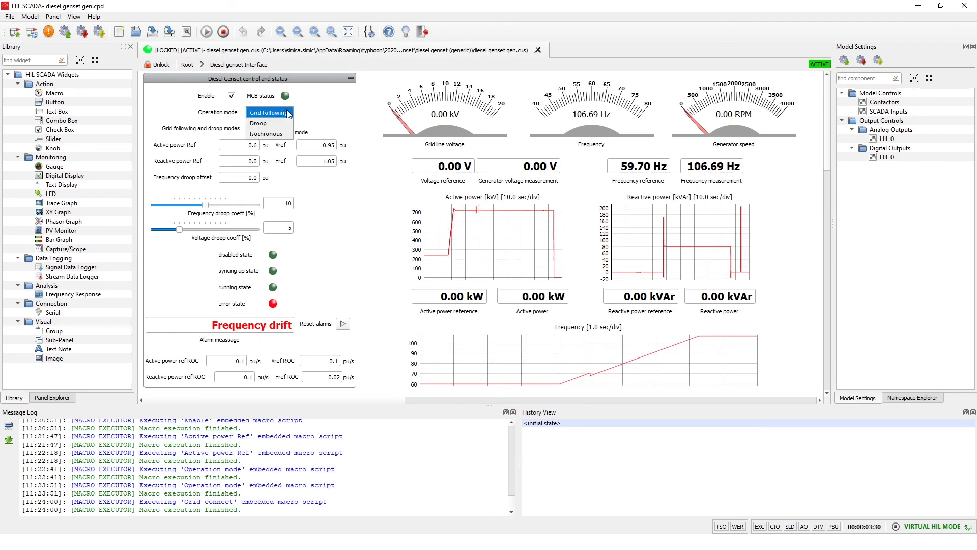
left_click(277, 134)
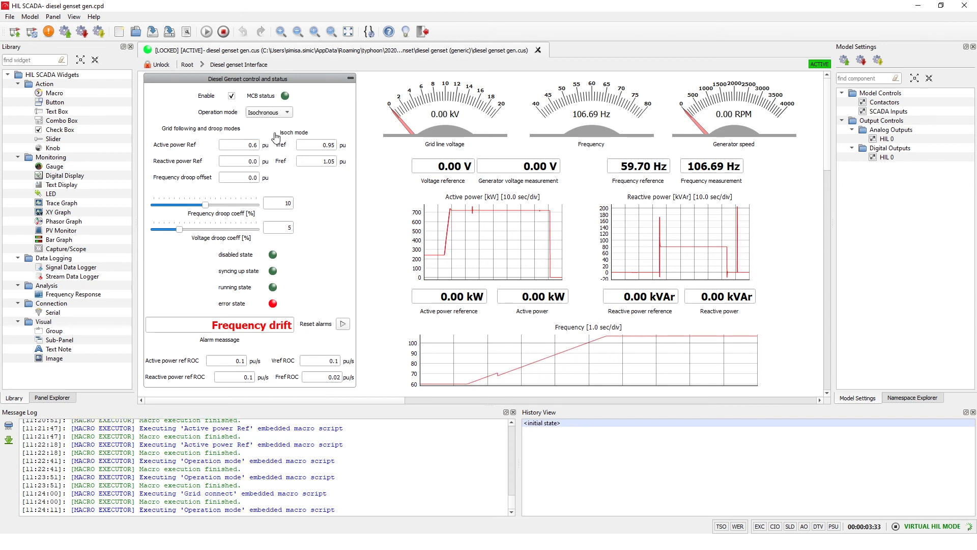
left_click(343, 324)
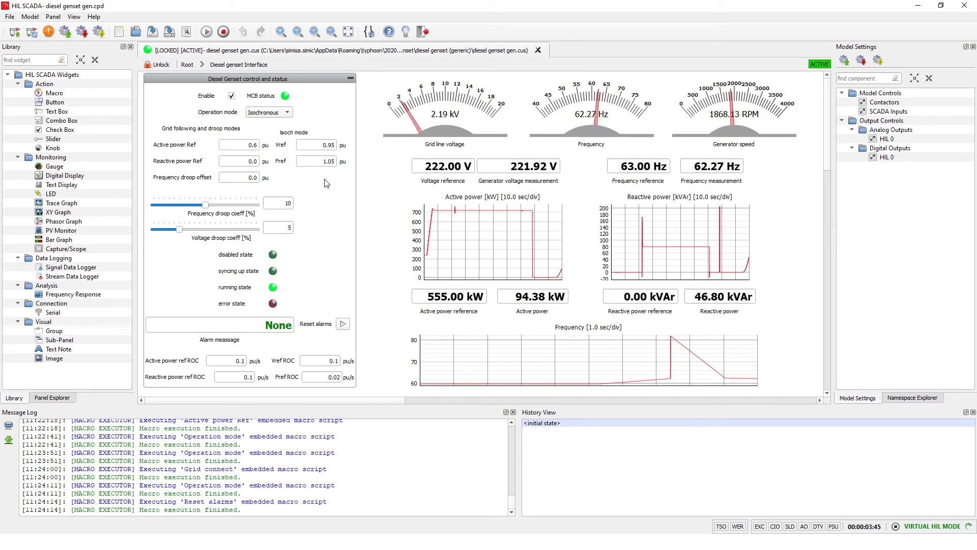
Step: Enter 1 pu for both Vref and Fref so the genset settles at 480 V, 60 Hz
double_click(333, 145)
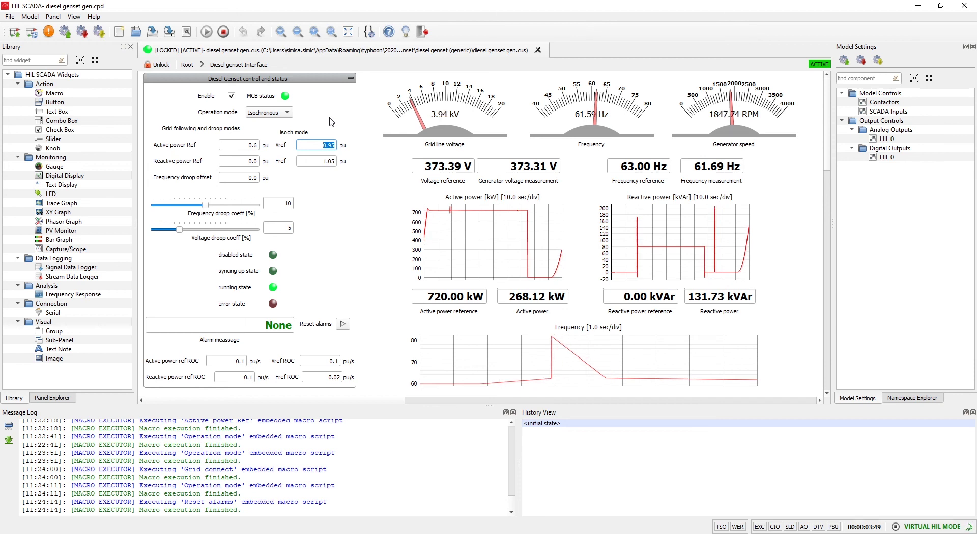
type("1")
key("Tab")
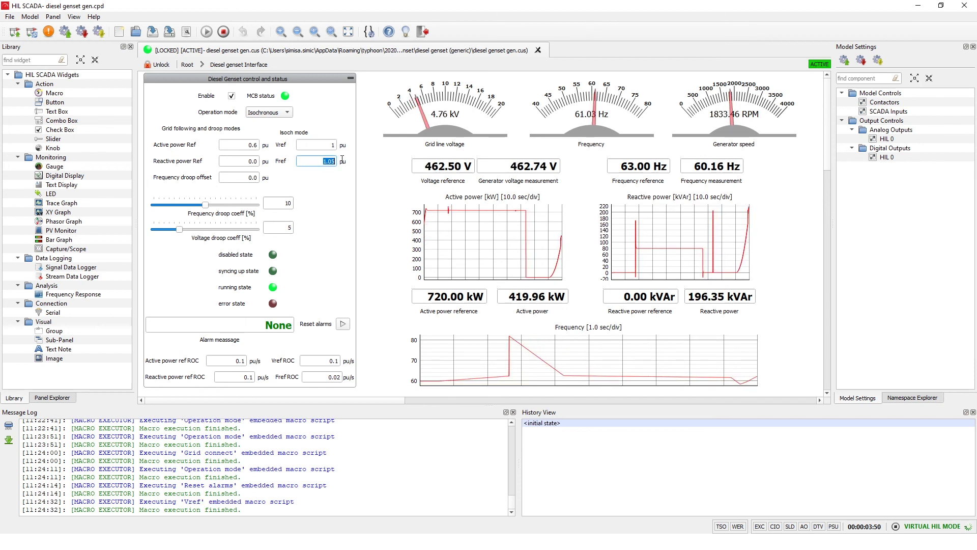
type("1")
key("Return")
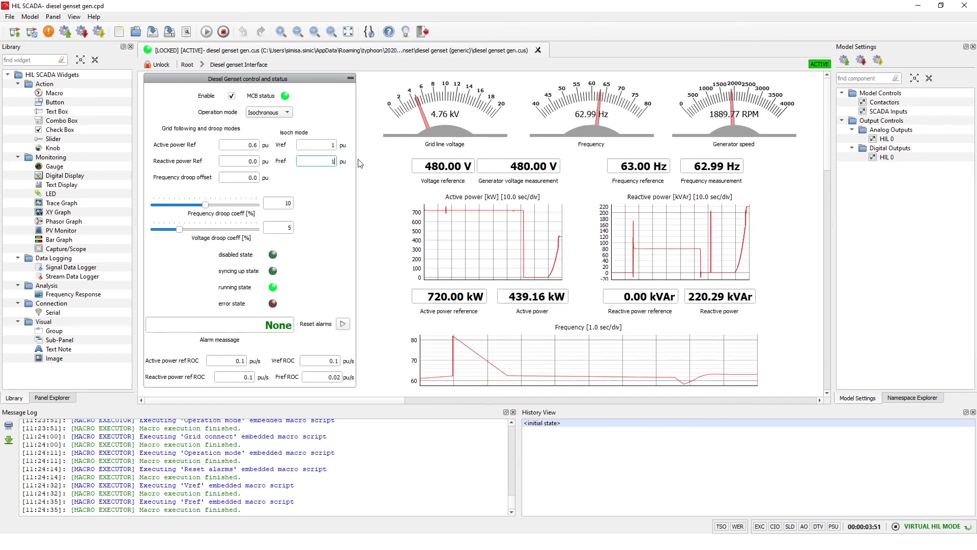